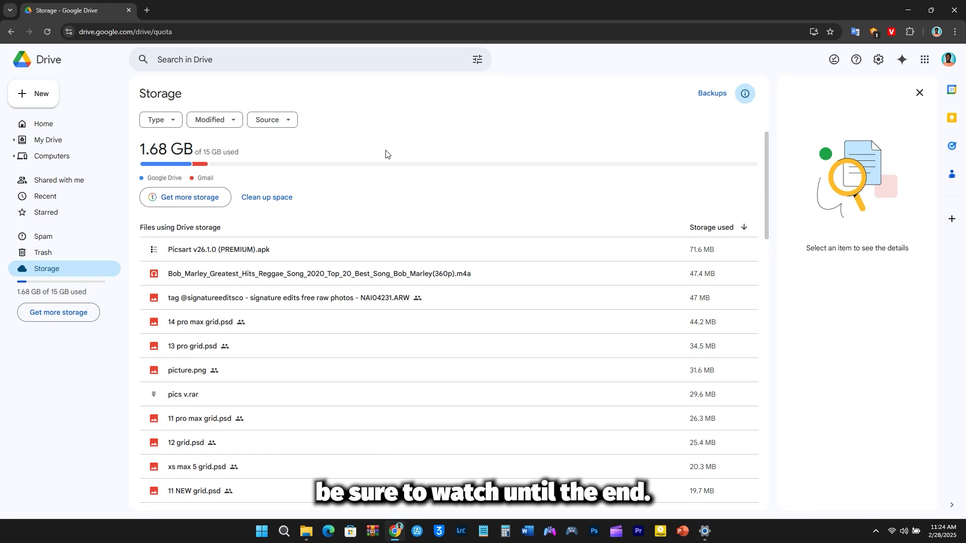
# - Review the Google One storage plan offers, then return to Drive's Storage page at 1.68 GB used
pyautogui.click(37, 312)
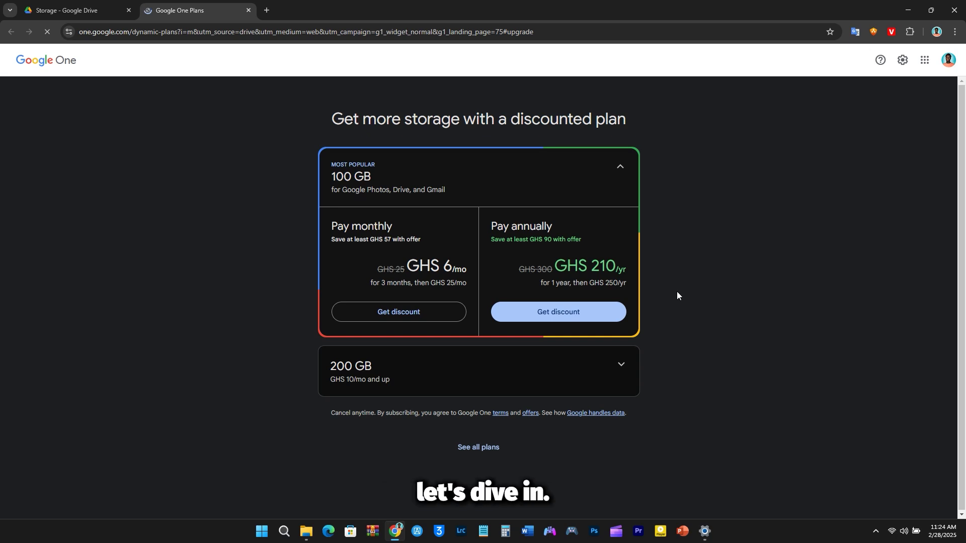
pyautogui.click(49, 9)
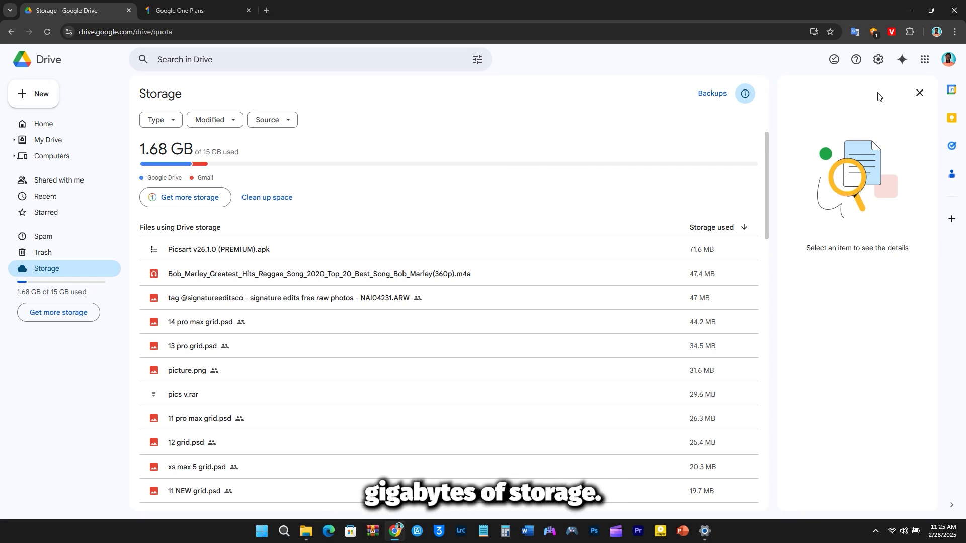
# - Switch Chrome to the Work profile and open its Google Drive, which shows 120.9 MB used
pyautogui.click(955, 33)
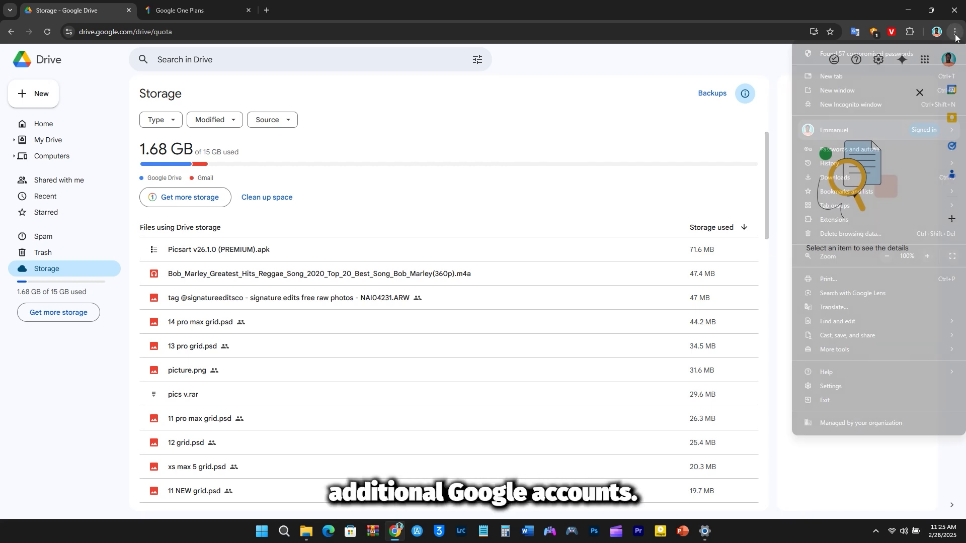
pyautogui.moveTo(823, 129)
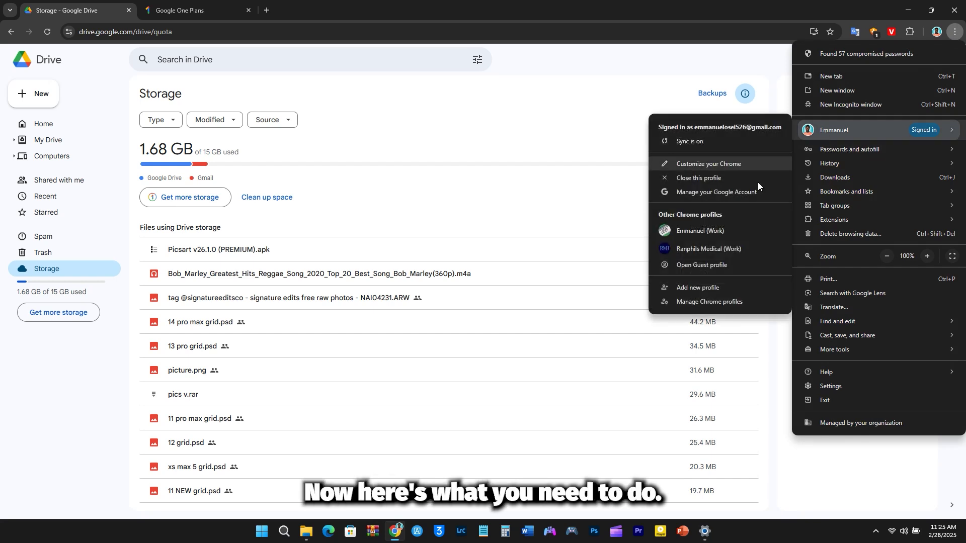
pyautogui.click(706, 231)
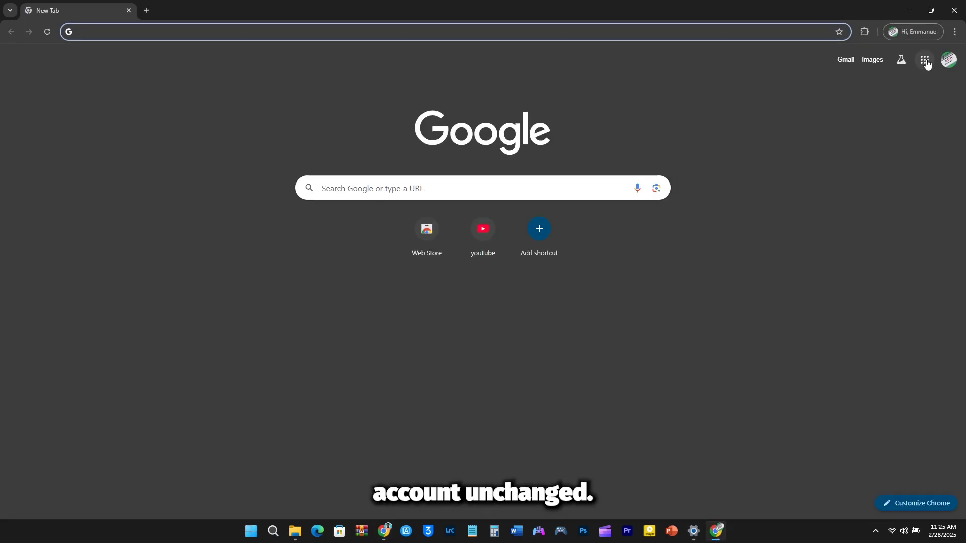
pyautogui.click(925, 59)
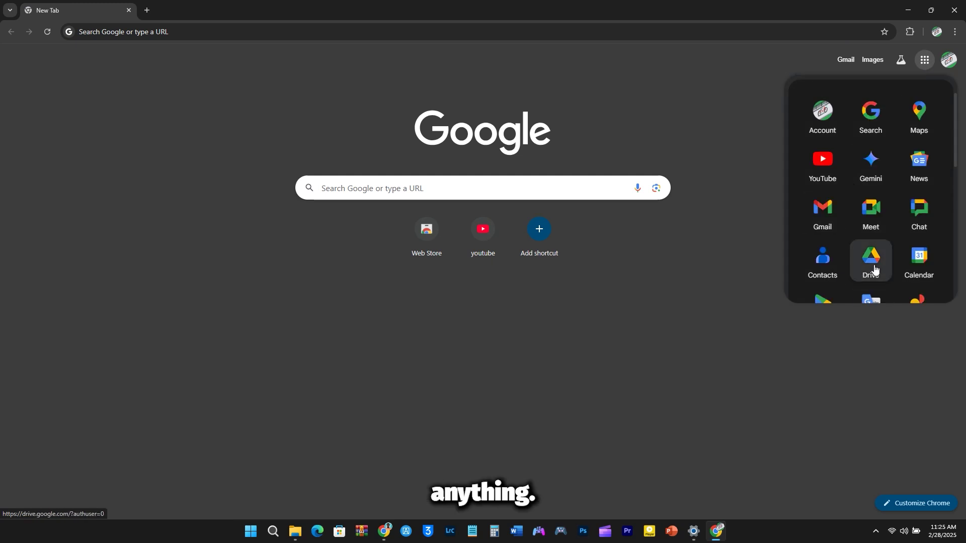
pyautogui.click(873, 269)
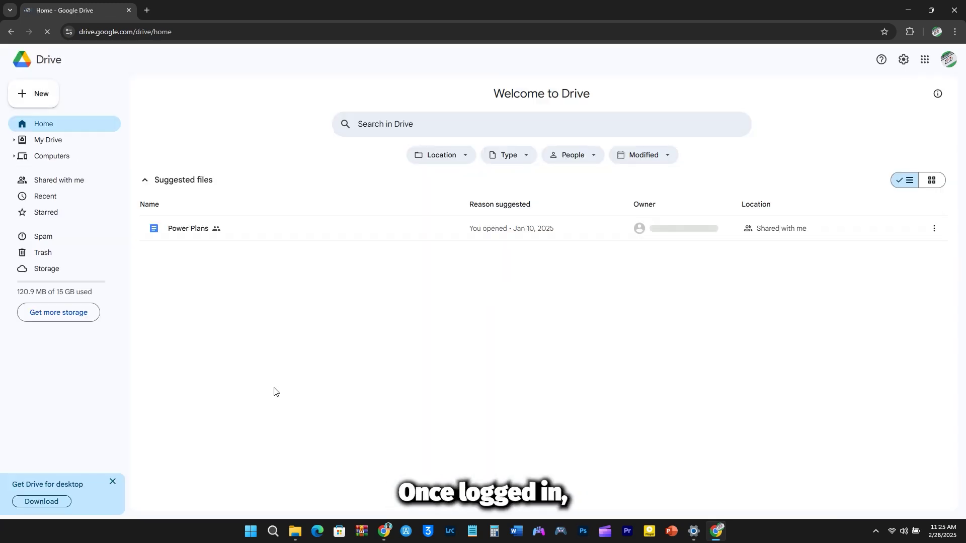
# - Create a folder named 'Drive 1 14.GB' in the second account's My Drive
pyautogui.click(41, 96)
pyautogui.click(64, 90)
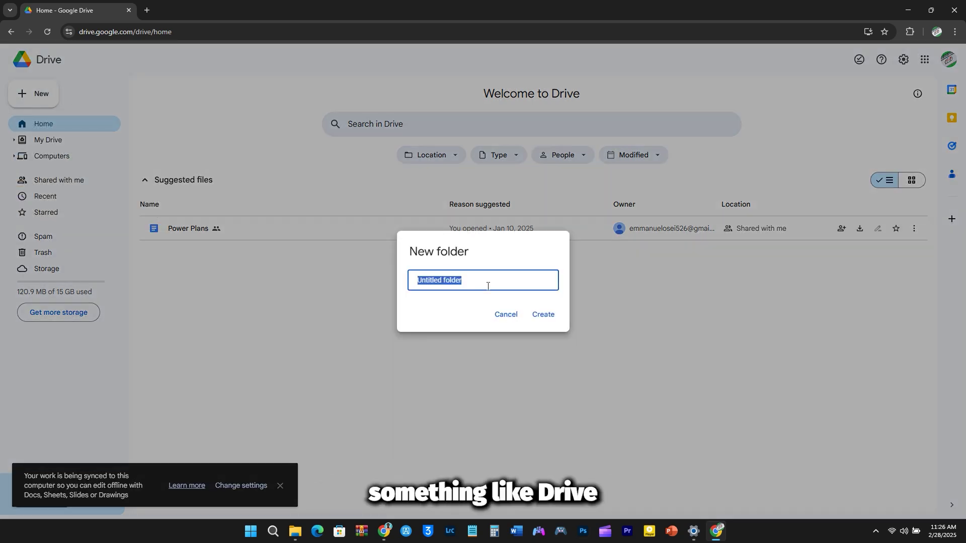
pyautogui.write('Drive 1')
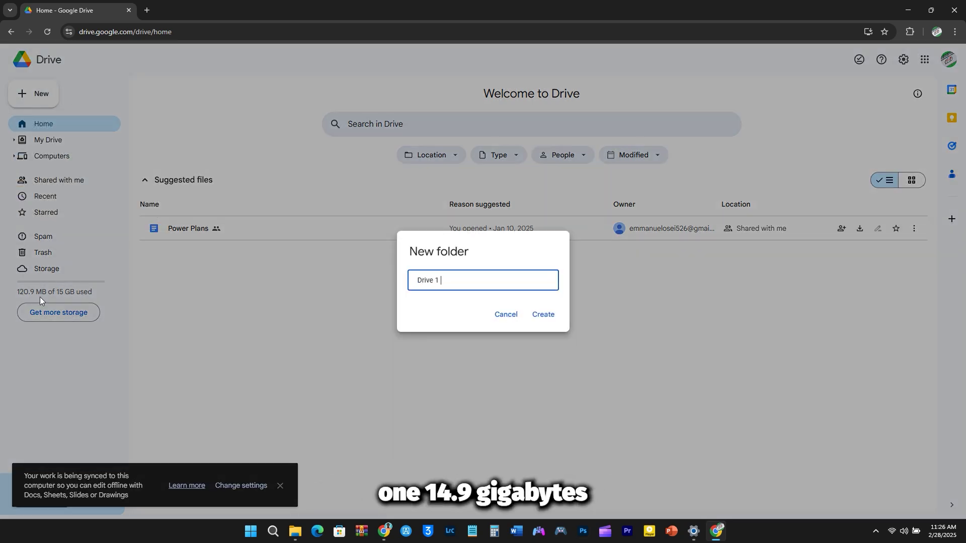
pyautogui.write(' 1')
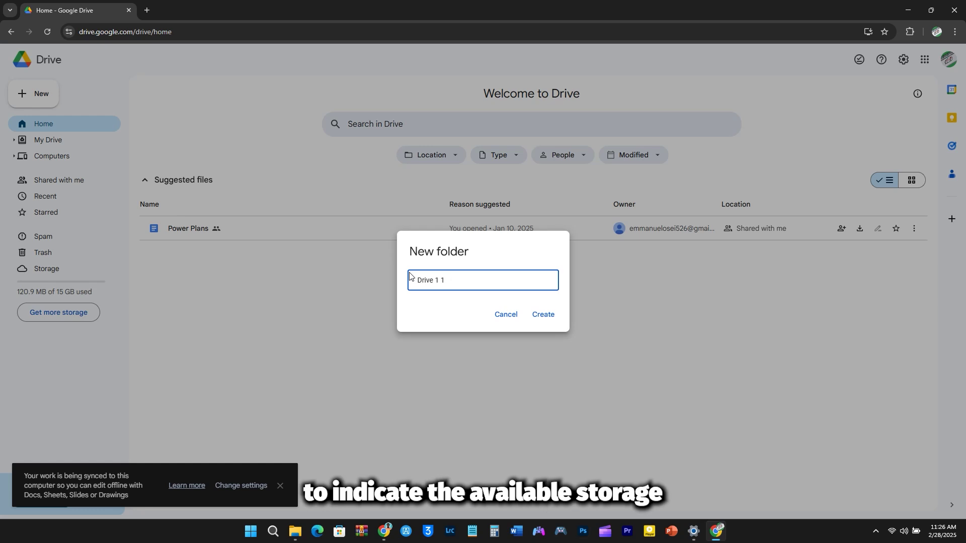
pyautogui.write('5.4.GB')
pyautogui.press('BackSpace')
pyautogui.press('BackSpace')
pyautogui.press('BackSpace')
pyautogui.write('.GB')
pyautogui.click(546, 320)
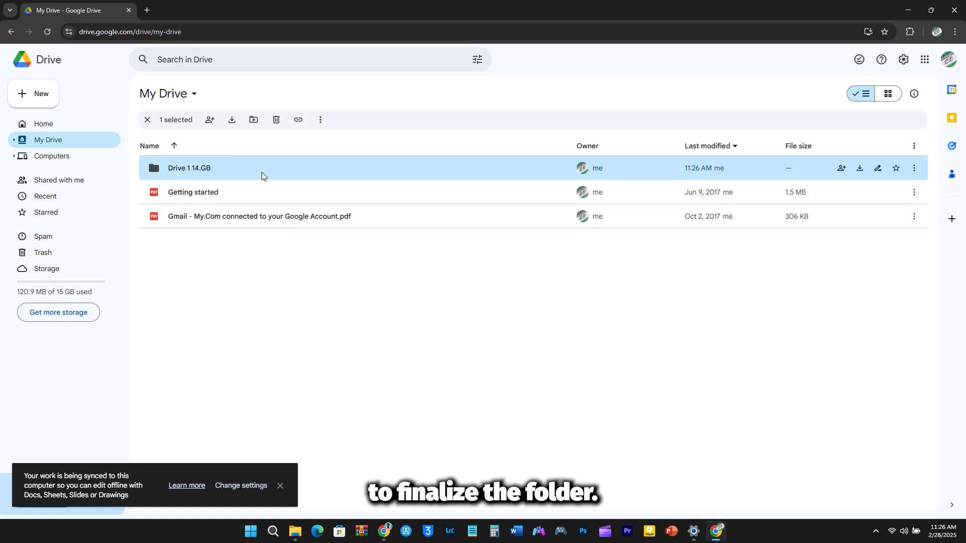
pyautogui.rightClick(261, 172)
# - Share 'Drive 1 14.GB' with the primary account's e-mail address as Editor and send the invite
pyautogui.moveTo(326, 246)
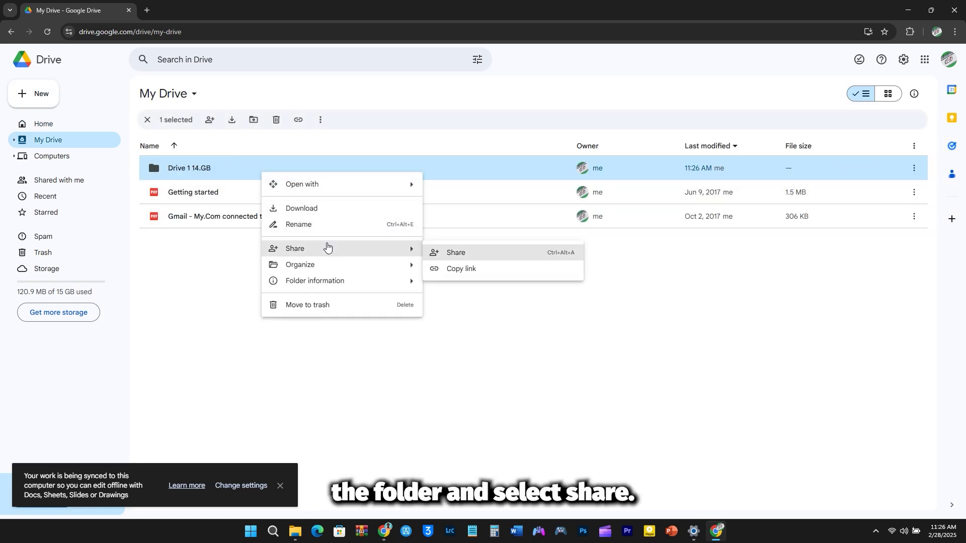
pyautogui.click(465, 253)
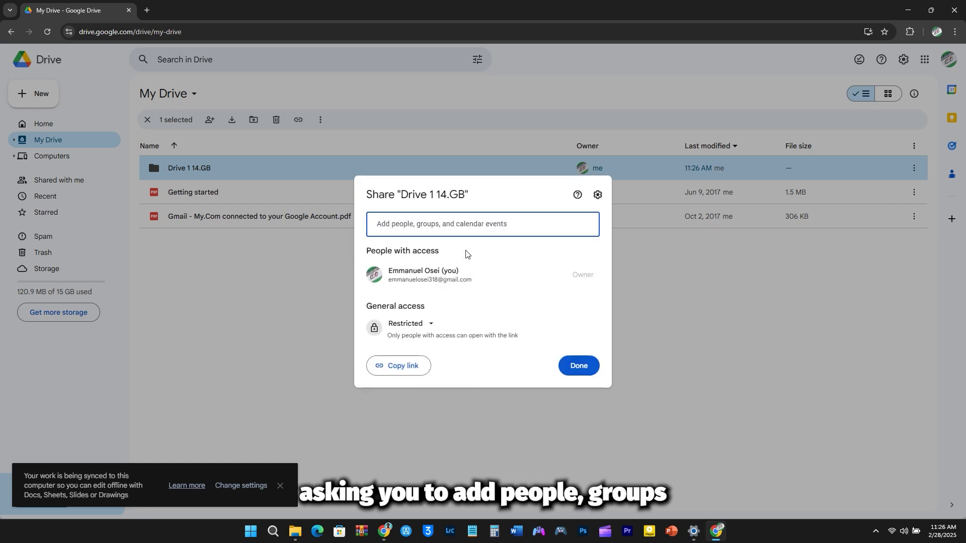
pyautogui.click(435, 226)
pyautogui.hotkey('ctrl', 'v')
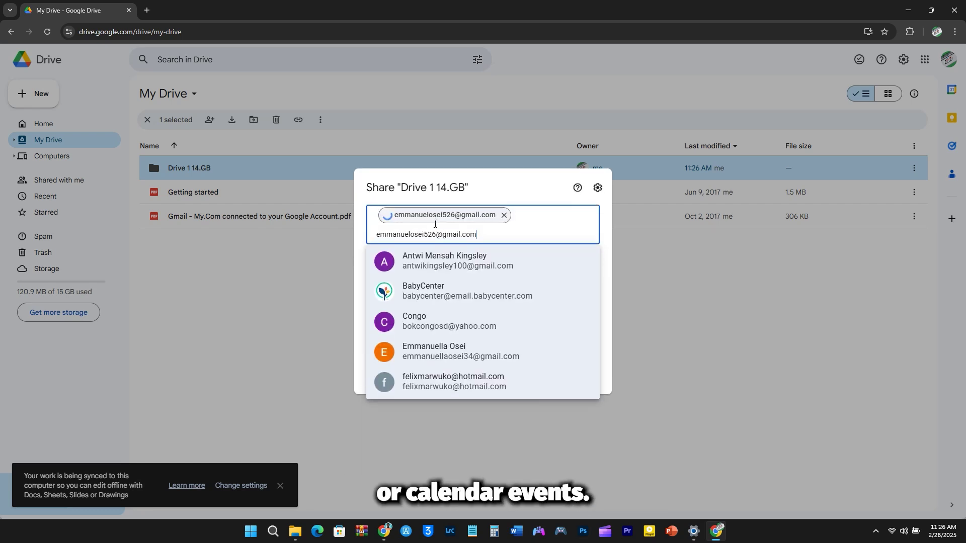
pyautogui.moveTo(434, 227)
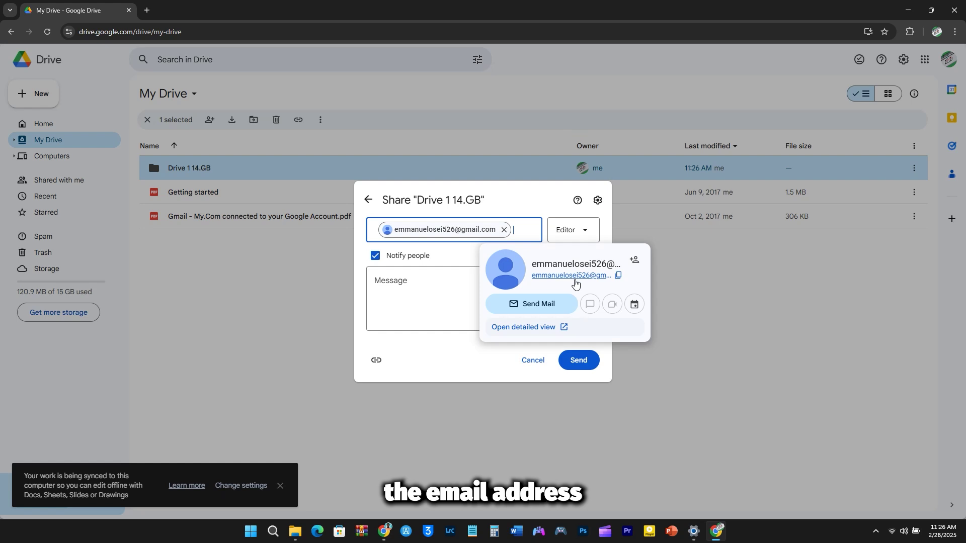
pyautogui.click(572, 230)
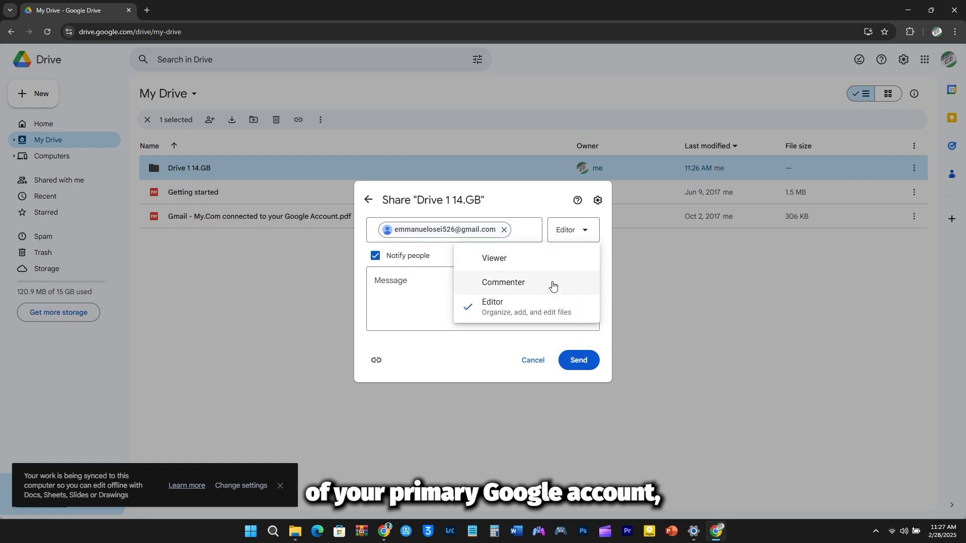
pyautogui.click(518, 310)
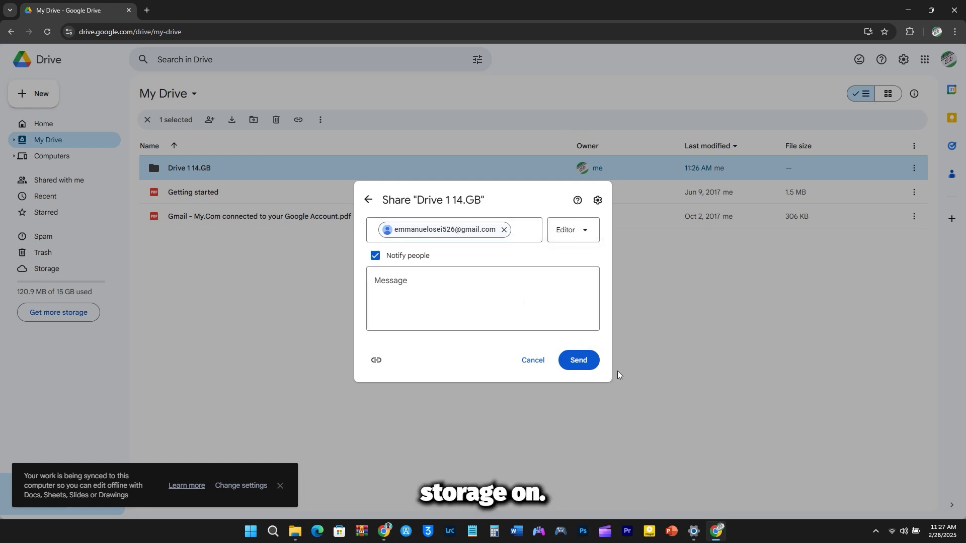
pyautogui.click(572, 361)
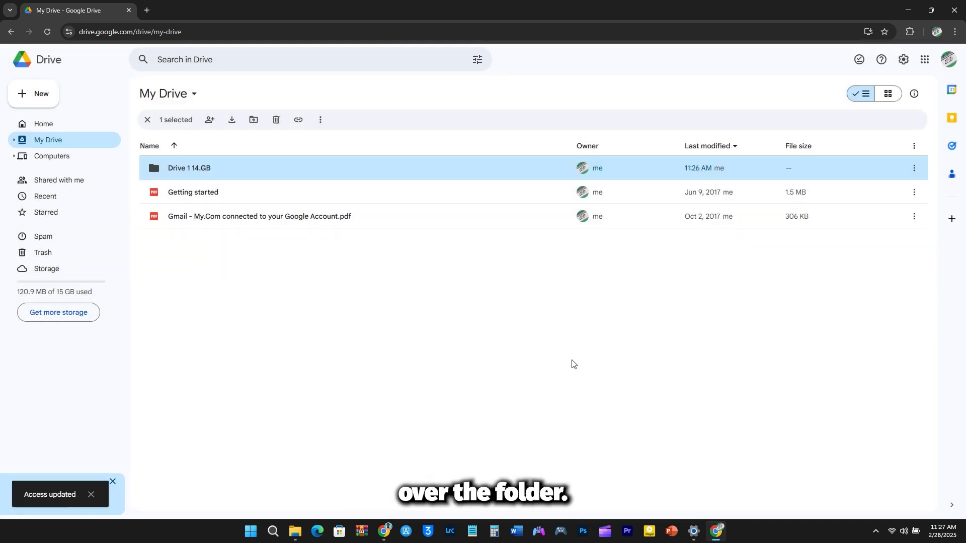
pyautogui.click(407, 377)
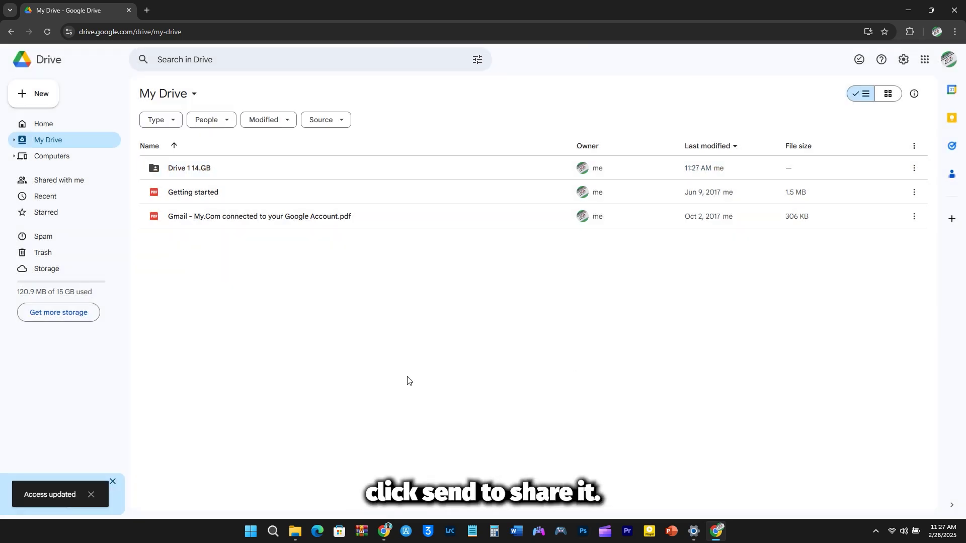
# - In the primary account's Drive, open the 'Drive 1 14.GB' folder from Shared with me
pyautogui.moveTo(385, 532)
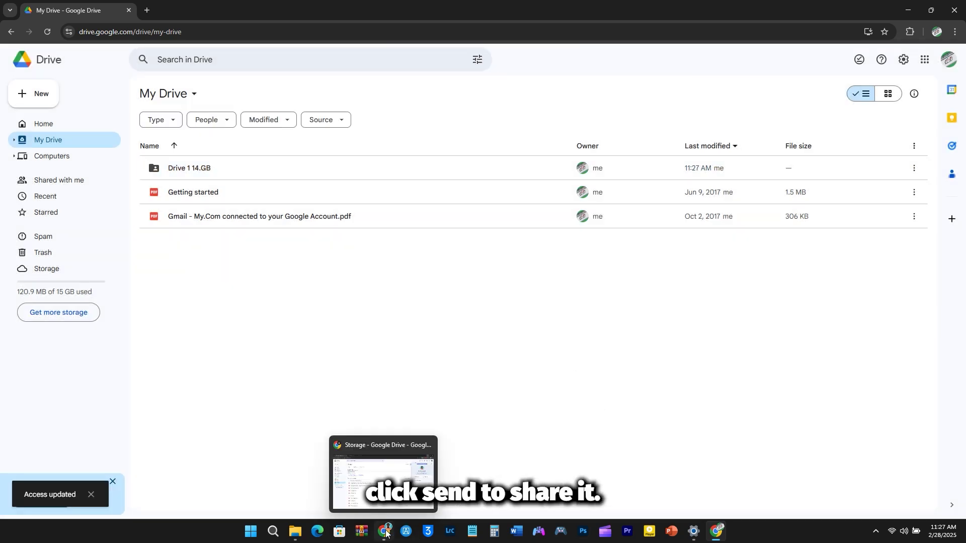
pyautogui.click(376, 482)
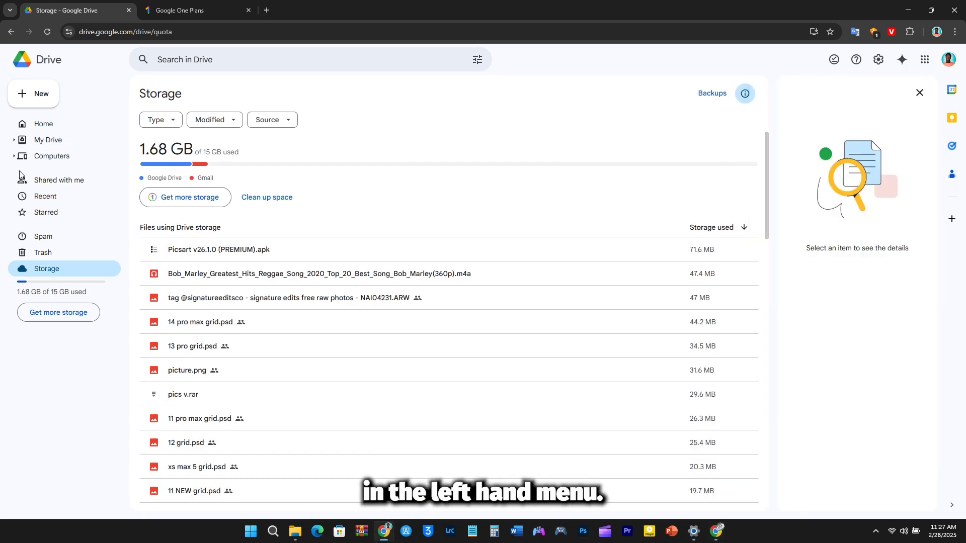
pyautogui.click(67, 181)
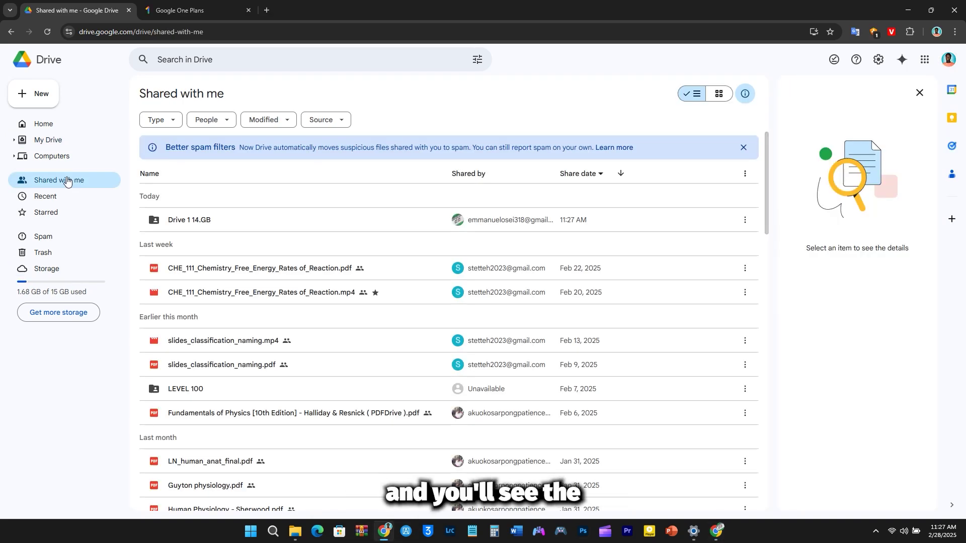
pyautogui.doubleClick(287, 217)
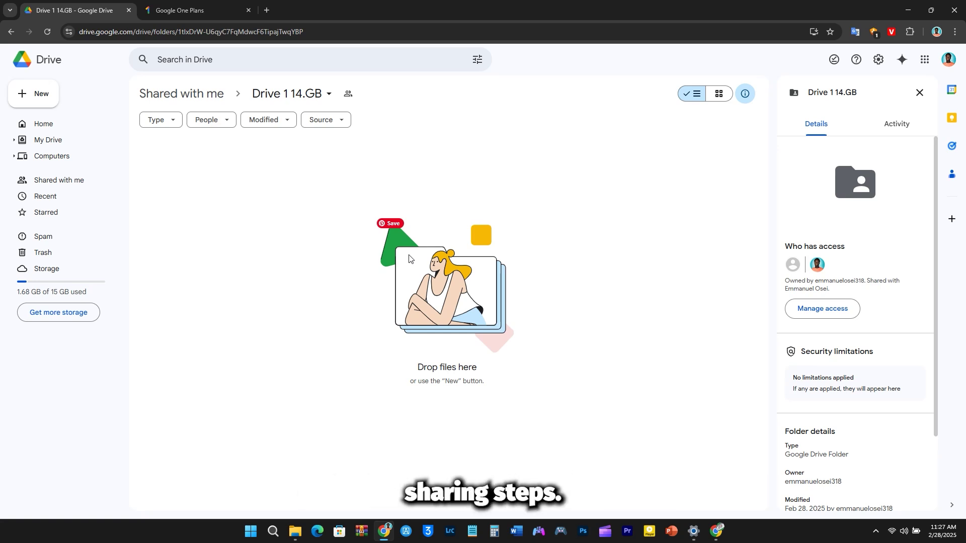
# - Open the other work profile's Google Drive home, which shows 20.1 MB of 15 GB used
pyautogui.click(955, 32)
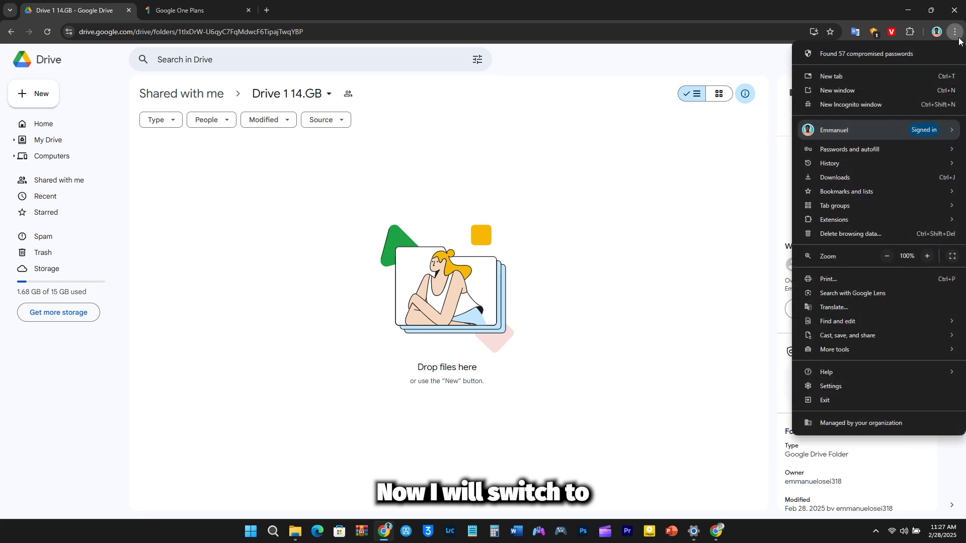
pyautogui.moveTo(832, 130)
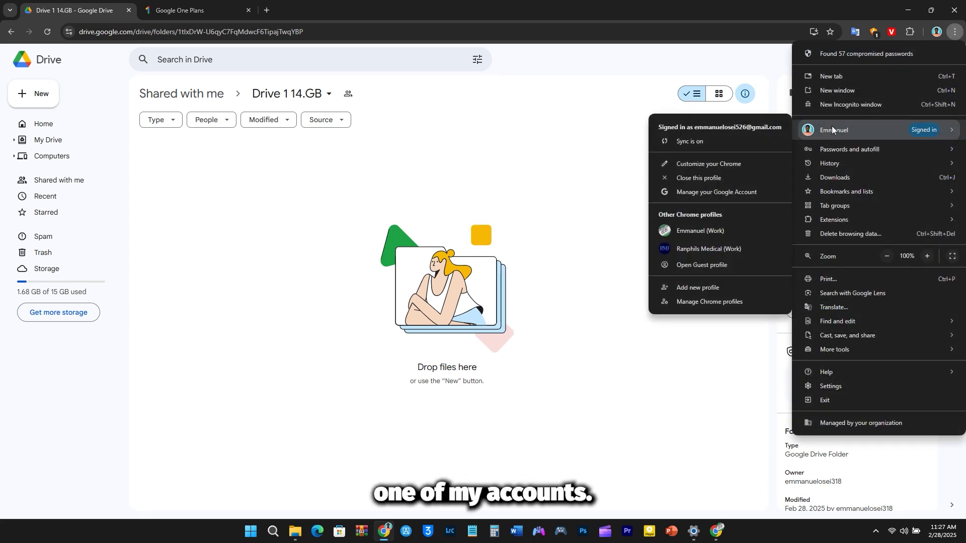
pyautogui.click(734, 249)
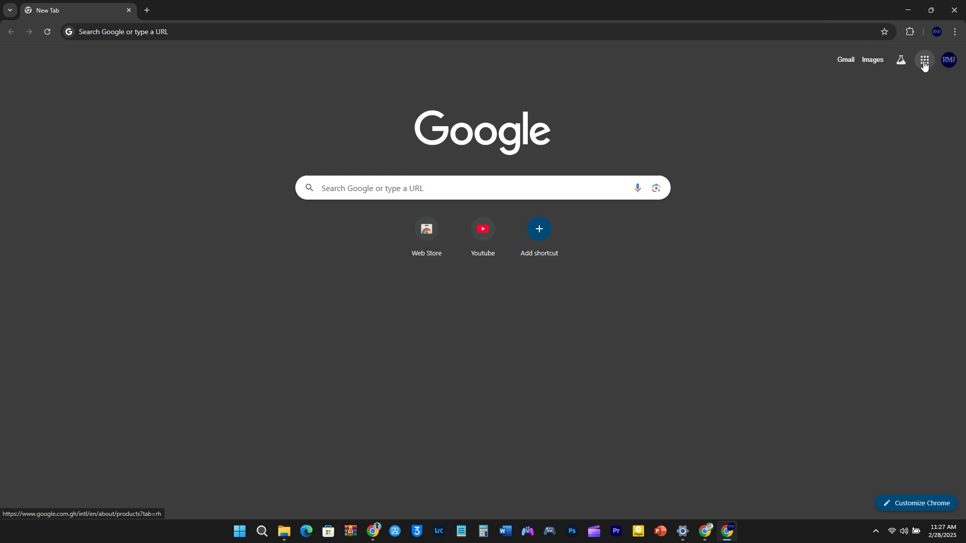
pyautogui.click(925, 60)
pyautogui.click(871, 259)
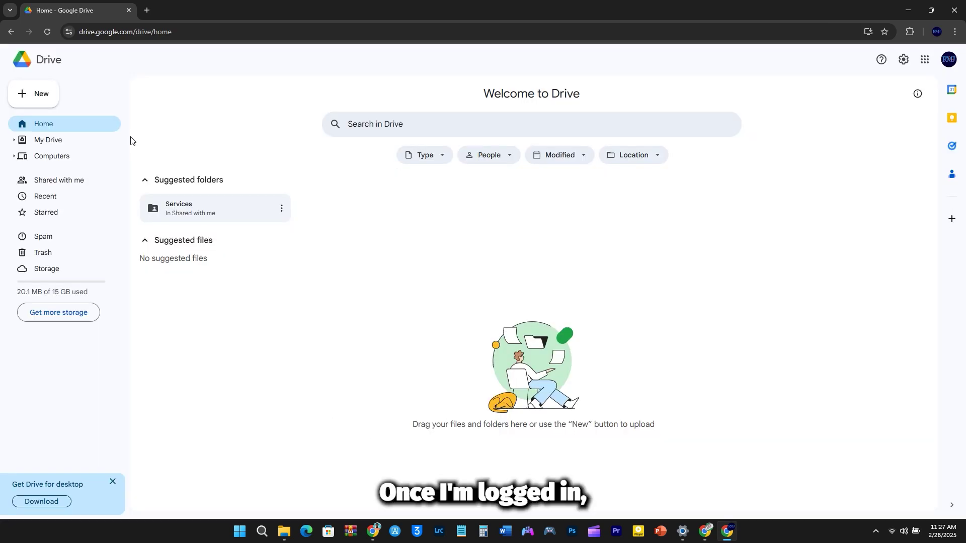
pyautogui.click(17, 96)
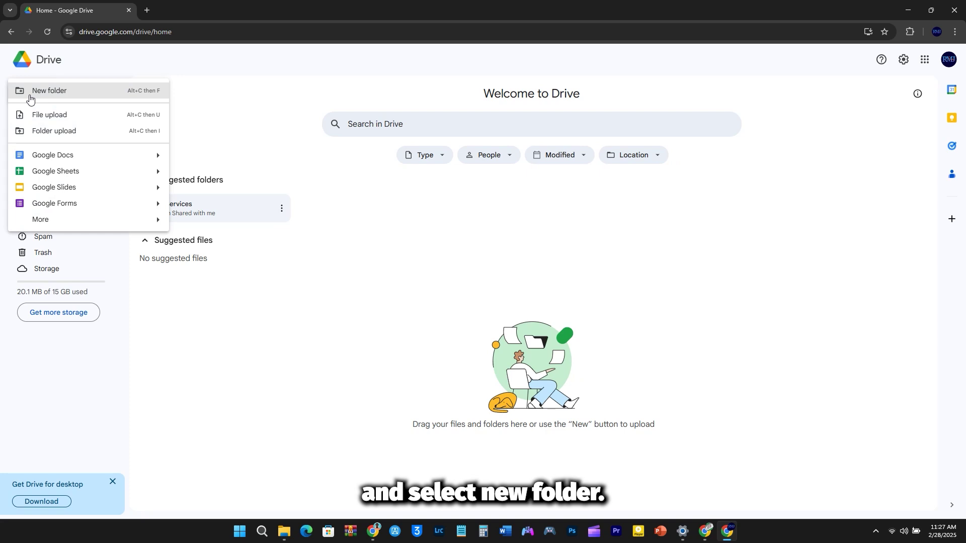
# - Create a folder named 'Drive 2 14.9GB' in the third account's My Drive
pyautogui.click(71, 92)
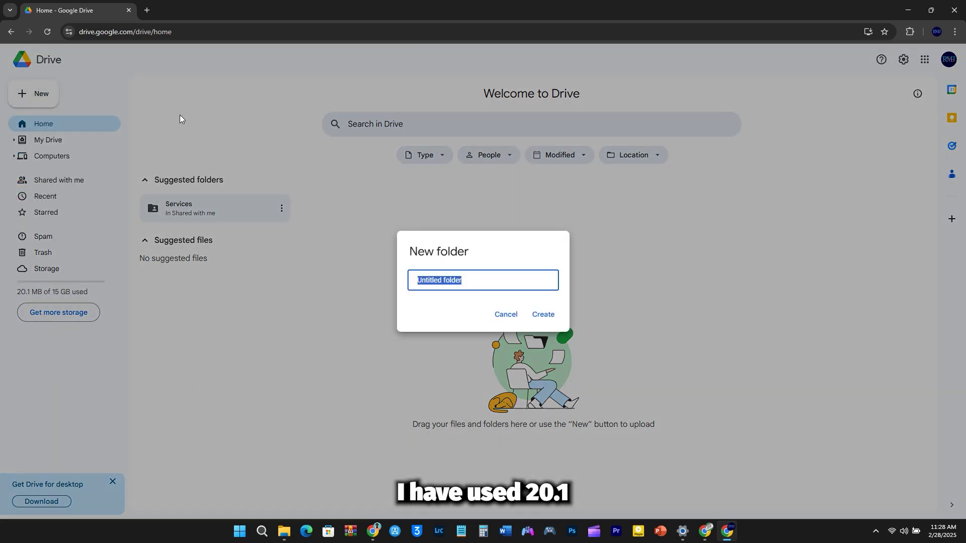
pyautogui.write('Drive 2 14')
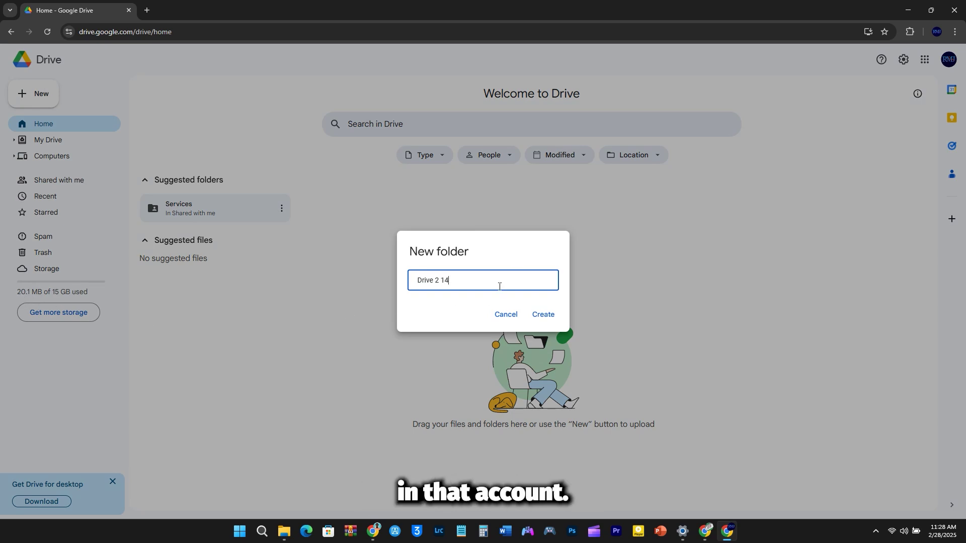
pyautogui.write('GB')
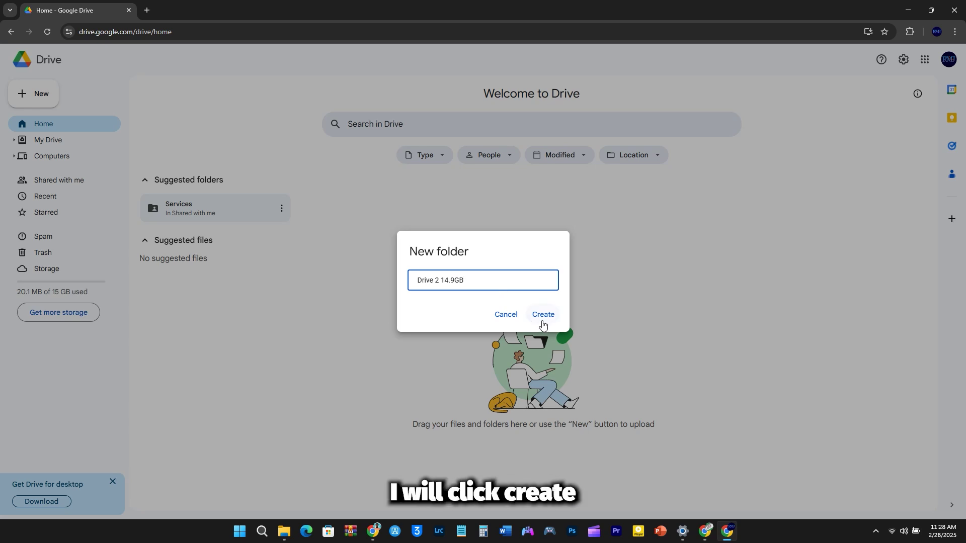
pyautogui.click(544, 317)
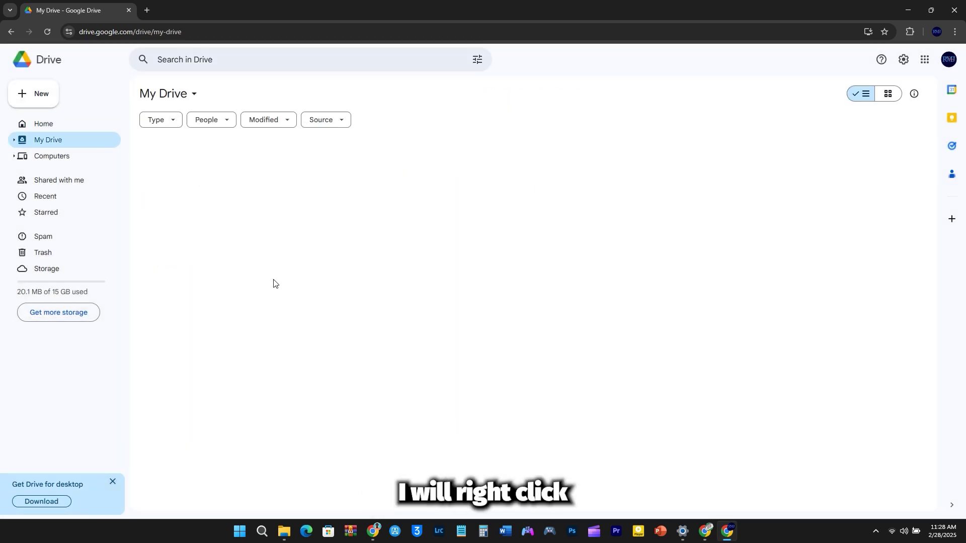
pyautogui.rightClick(503, 174)
# - Share 'Drive 2 14.9GB' with the primary account's e-mail address as Editor and send it
pyautogui.moveTo(628, 254)
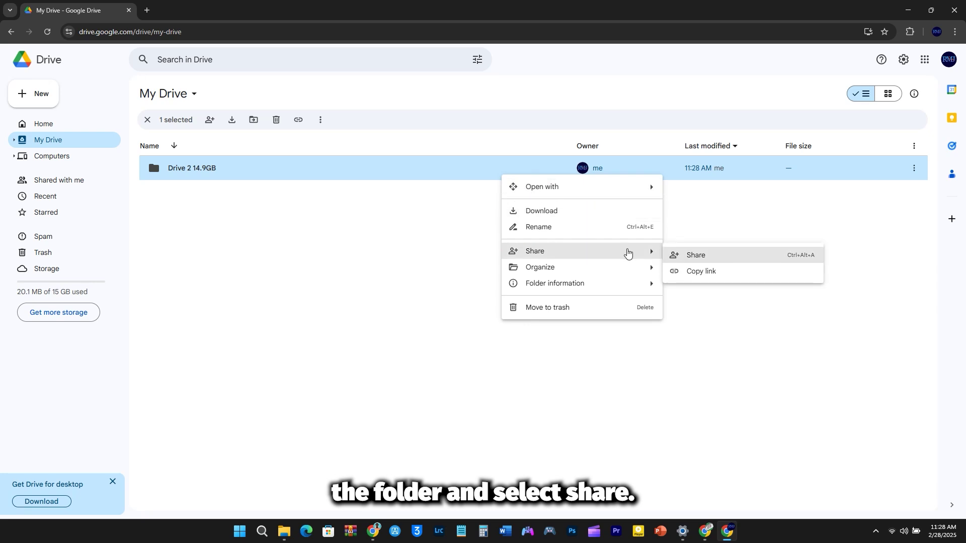
pyautogui.click(697, 258)
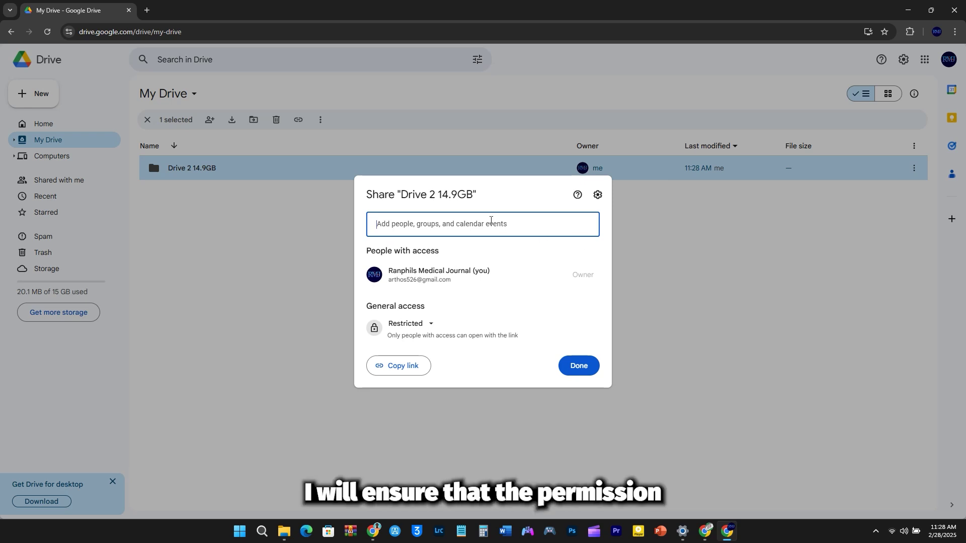
pyautogui.hotkey('ctrl', 'v')
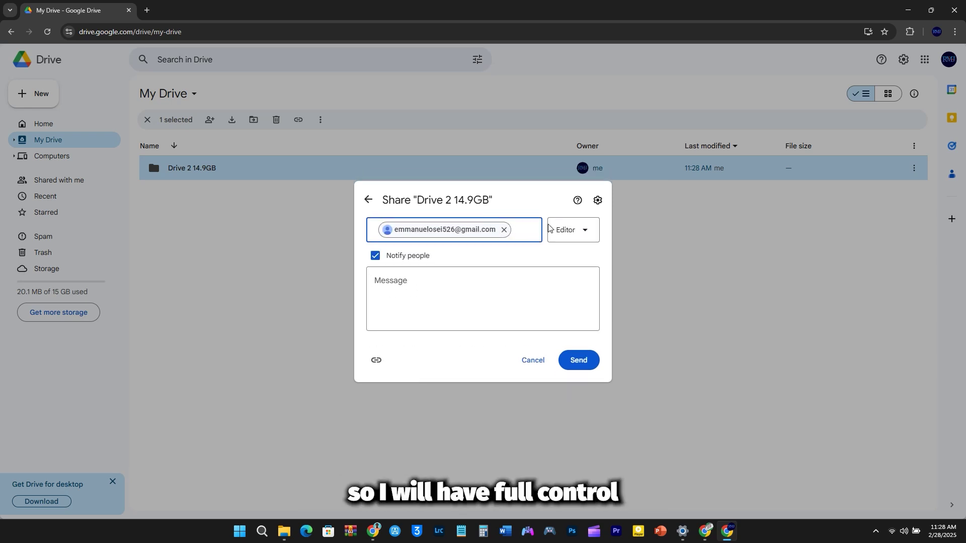
pyautogui.click(582, 232)
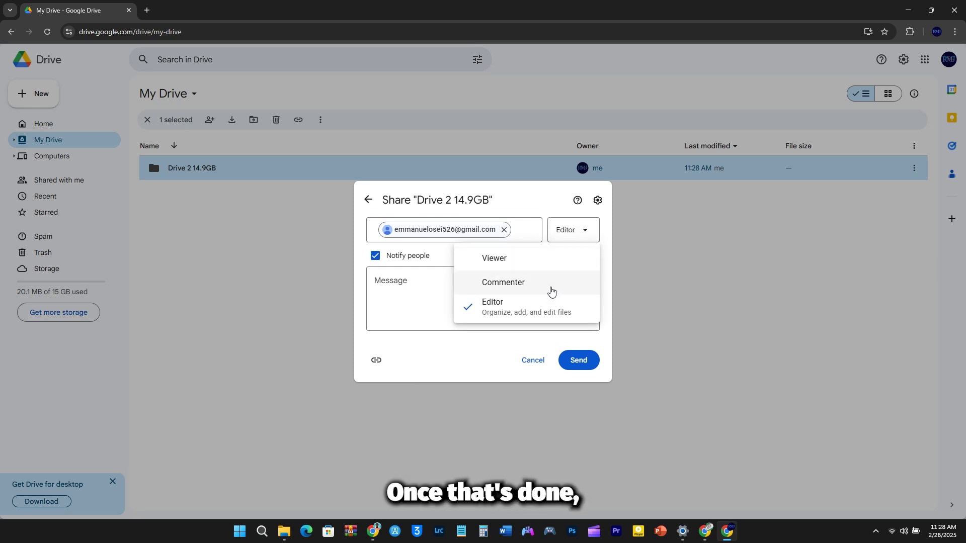
pyautogui.click(546, 304)
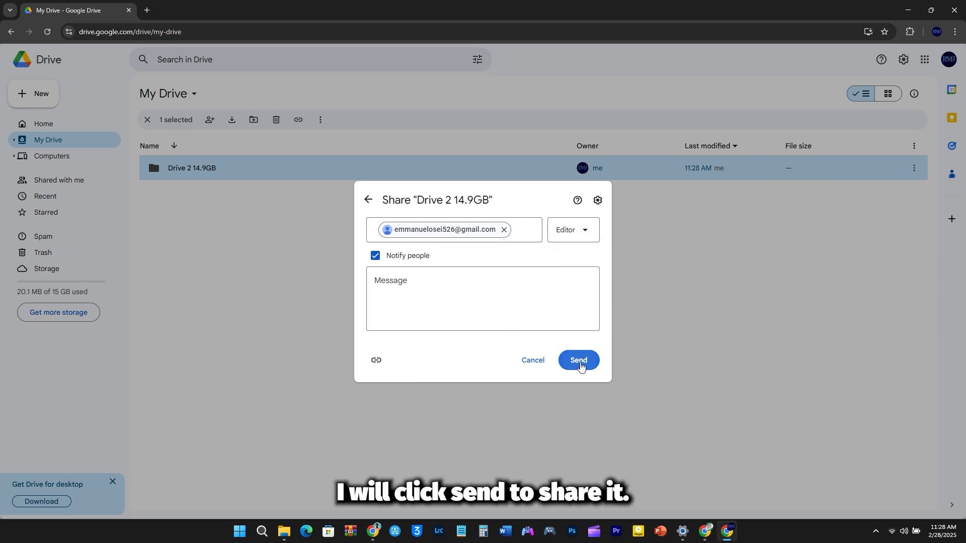
pyautogui.click(580, 361)
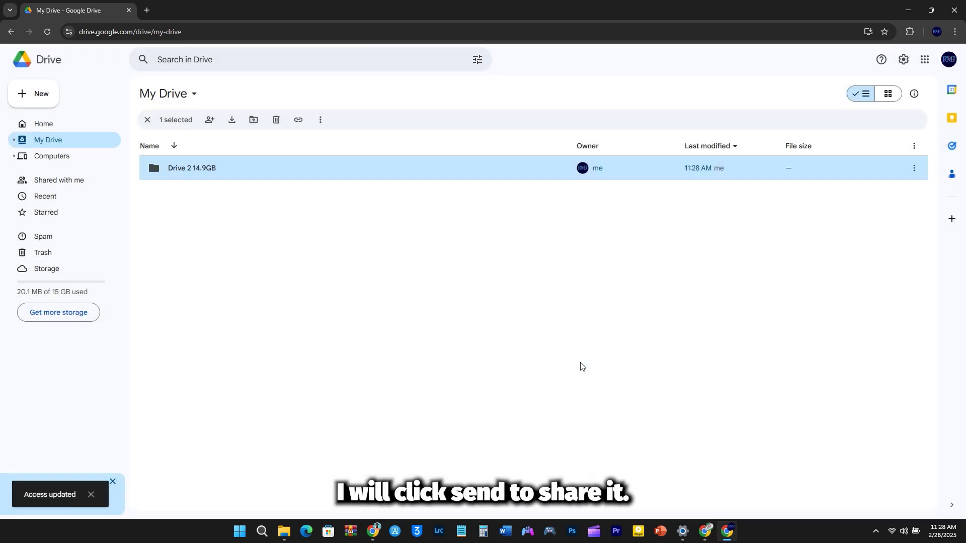
# - Bring the primary account's Drive window back to the front
pyautogui.click(410, 383)
pyautogui.moveTo(373, 531)
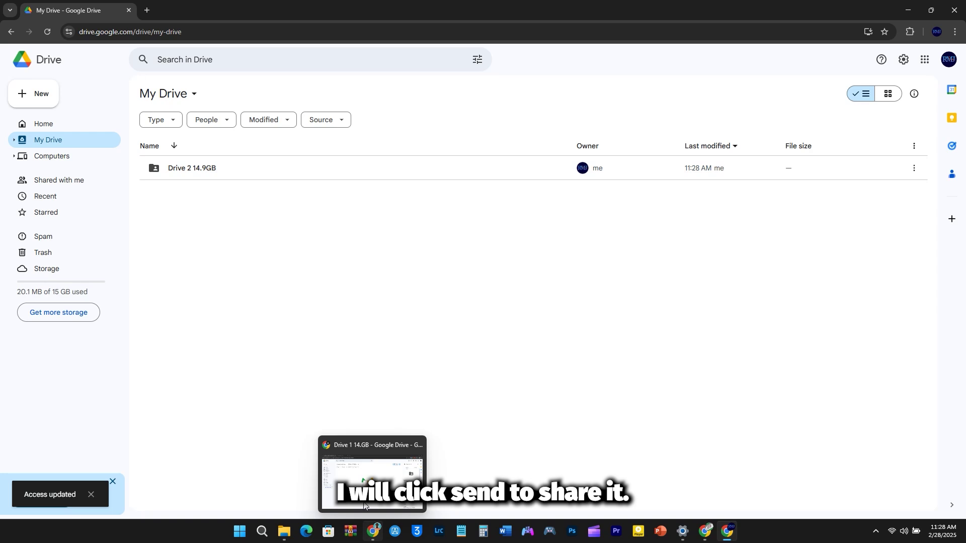
pyautogui.click(371, 483)
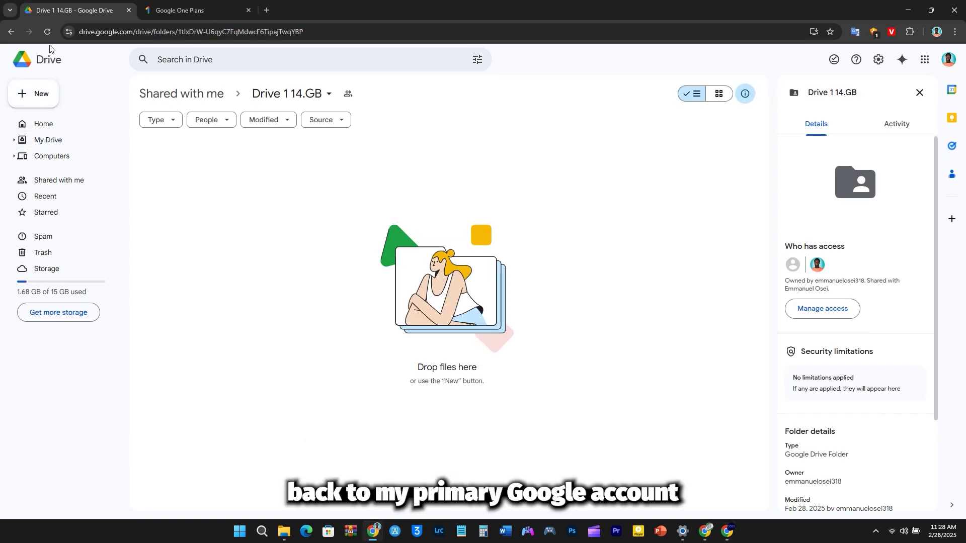
# - Go back to Shared with me and display the shared Drive folders as grid tiles
pyautogui.click(11, 32)
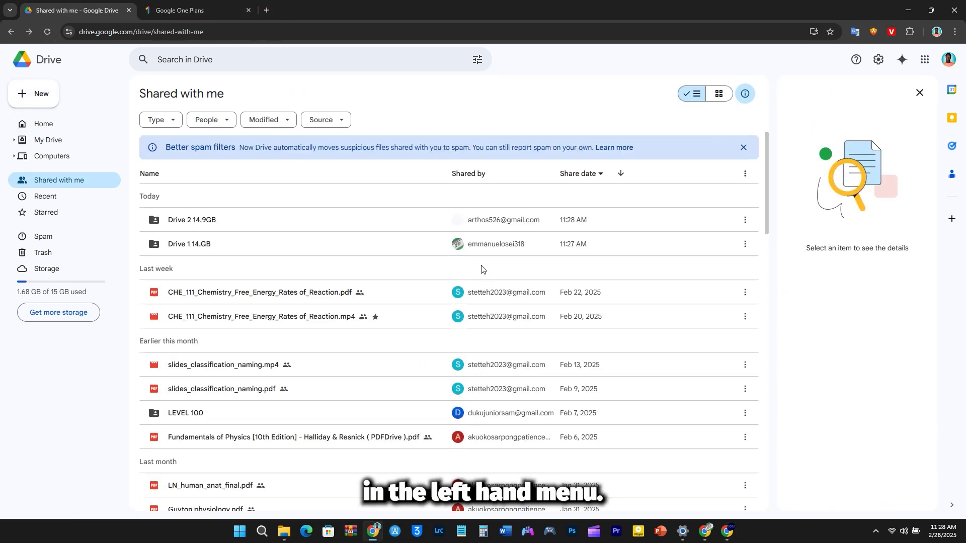
pyautogui.click(720, 95)
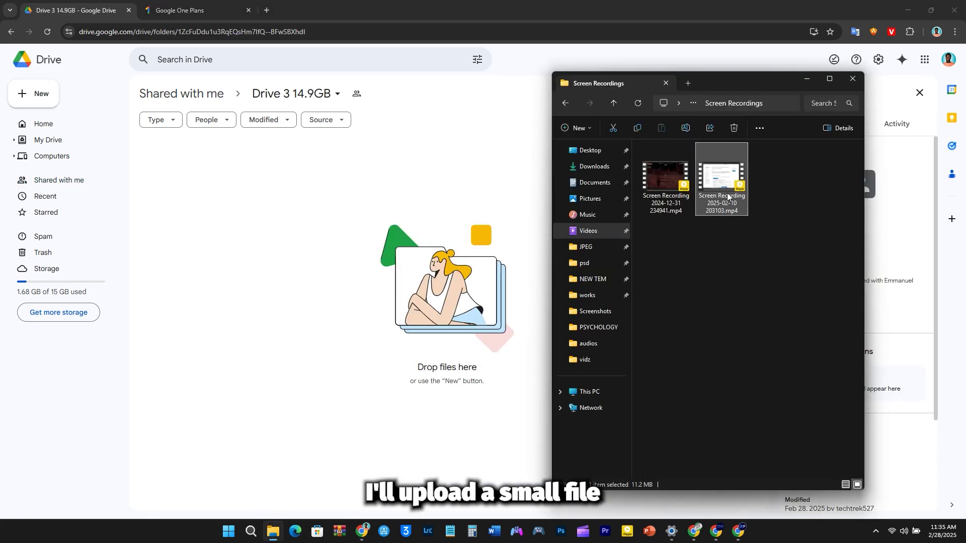
# - Upload the screen recording .mp4 into 'Drive 3 14.9GB' and reload to show it
pyautogui.moveTo(728, 196); pyautogui.dragTo(332, 280)
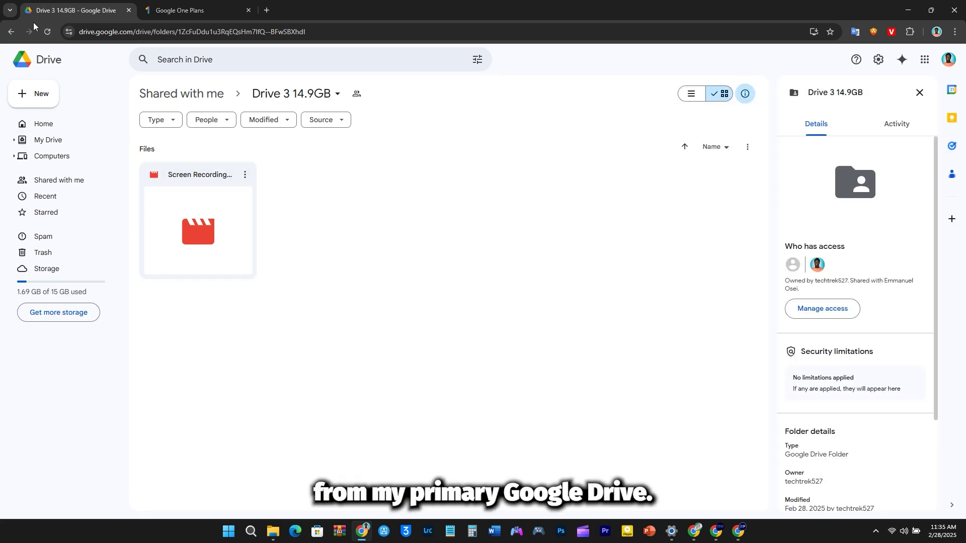
pyautogui.click(47, 33)
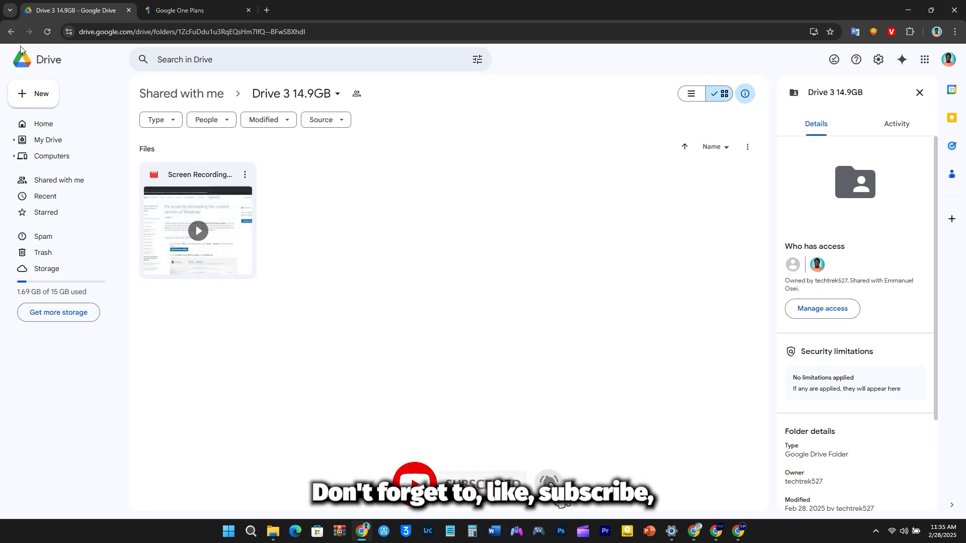
# - Reload the 'Drive 3 14.9GB' folder page so the uploaded Screen Recording shows its video thumbnail
pyautogui.moveTo(276, 531)
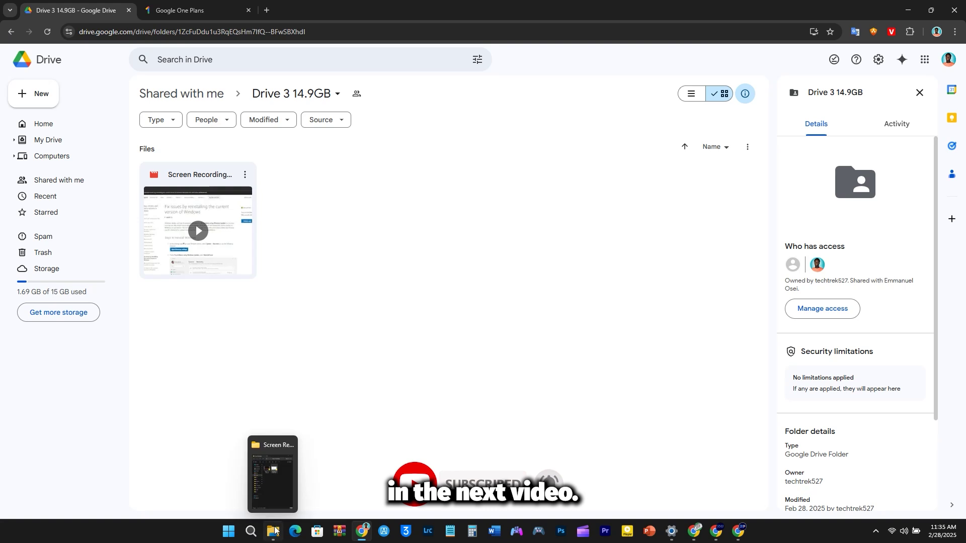